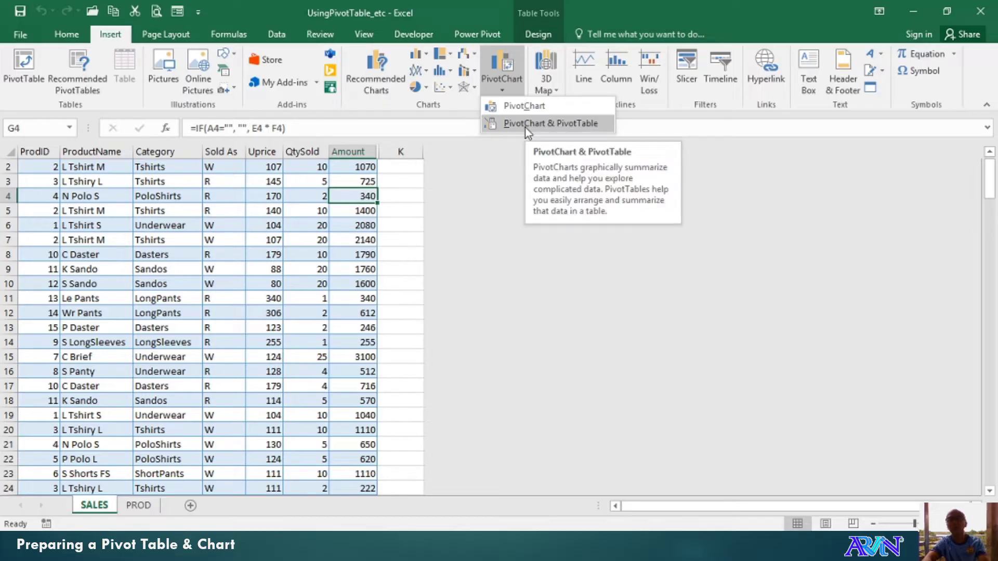
Step: Insert a PivotChart & PivotTable from Table2, placed on a New Worksheet
click(537, 125)
drag(470, 112, 475, 134)
click(483, 188)
click(616, 187)
click(616, 158)
click(368, 203)
click(365, 173)
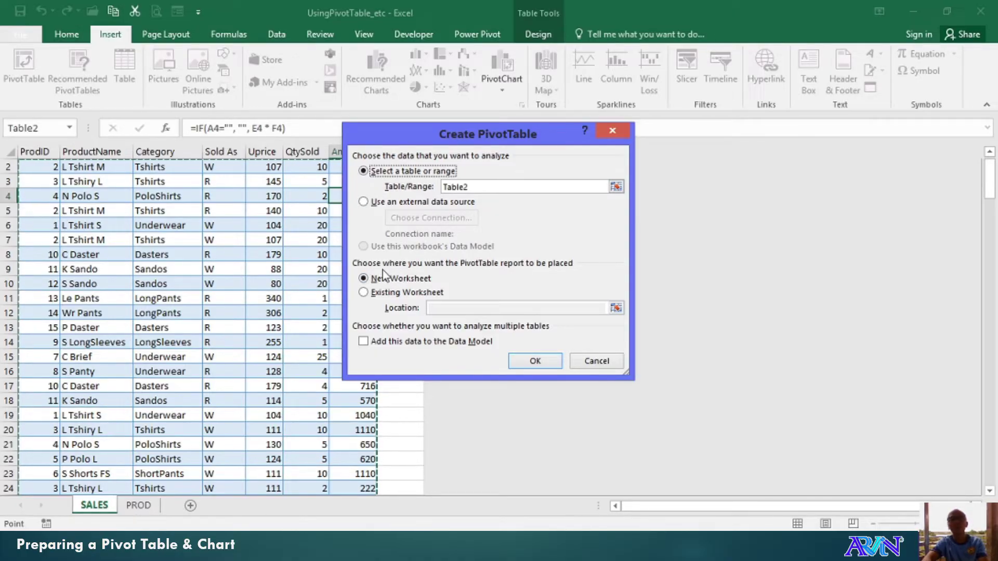
click(372, 294)
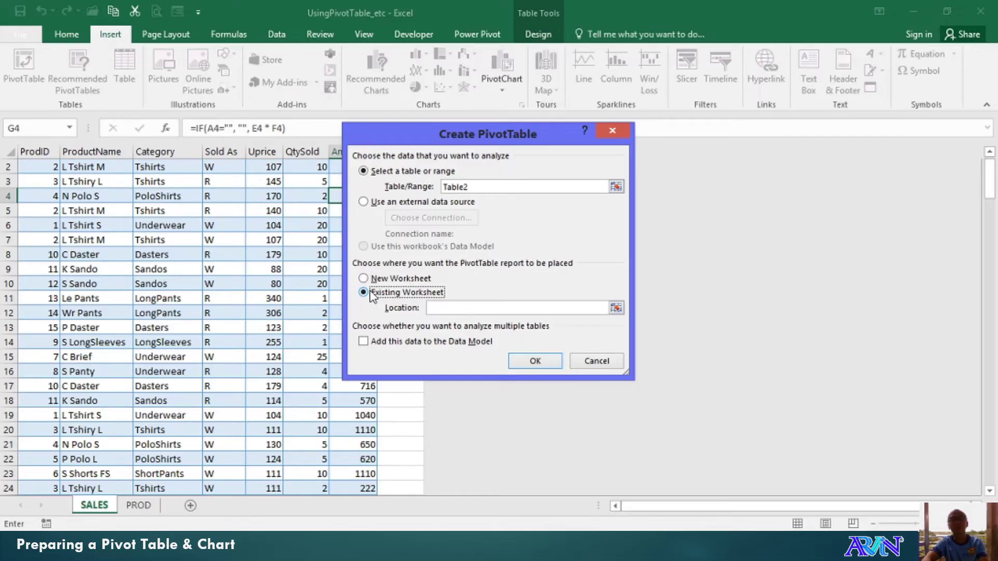
click(368, 284)
click(536, 362)
mouse_move(984, 279)
mouse_down()
mouse_move(981, 296)
mouse_move(985, 266)
mouse_up()
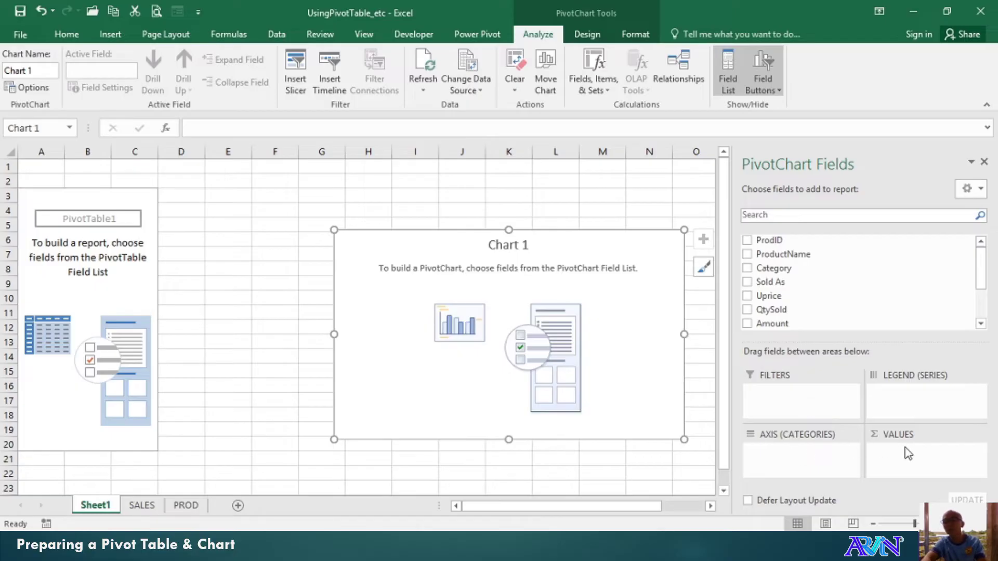
Step: Put Category in Filters and ProductName on the rows and chart axis
drag(762, 270, 777, 394)
click(981, 324)
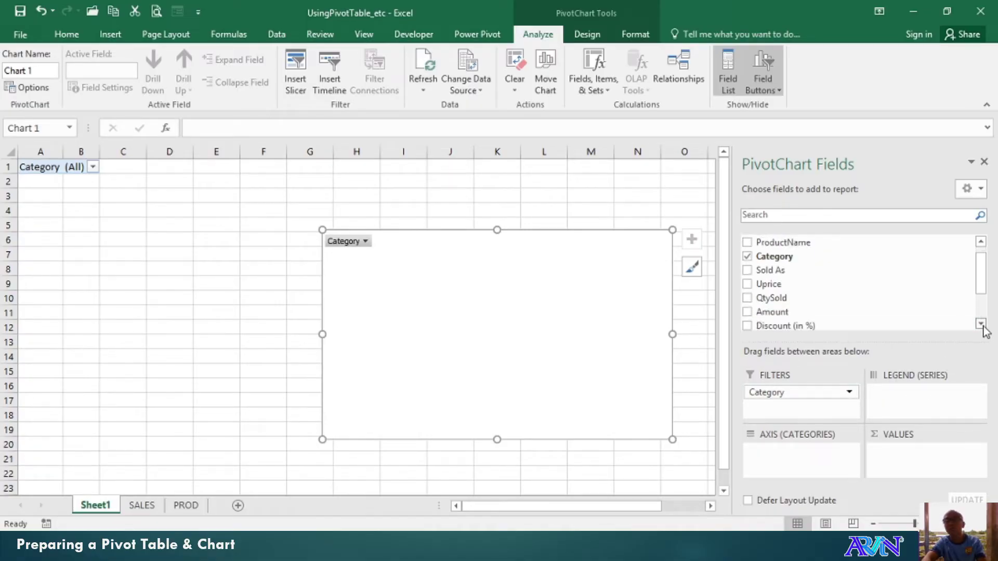
click(981, 242)
drag(780, 256, 782, 457)
Step: Add QtySold to Values, then move the chart beside the pivot table and enlarge it
click(748, 310)
drag(490, 253, 312, 204)
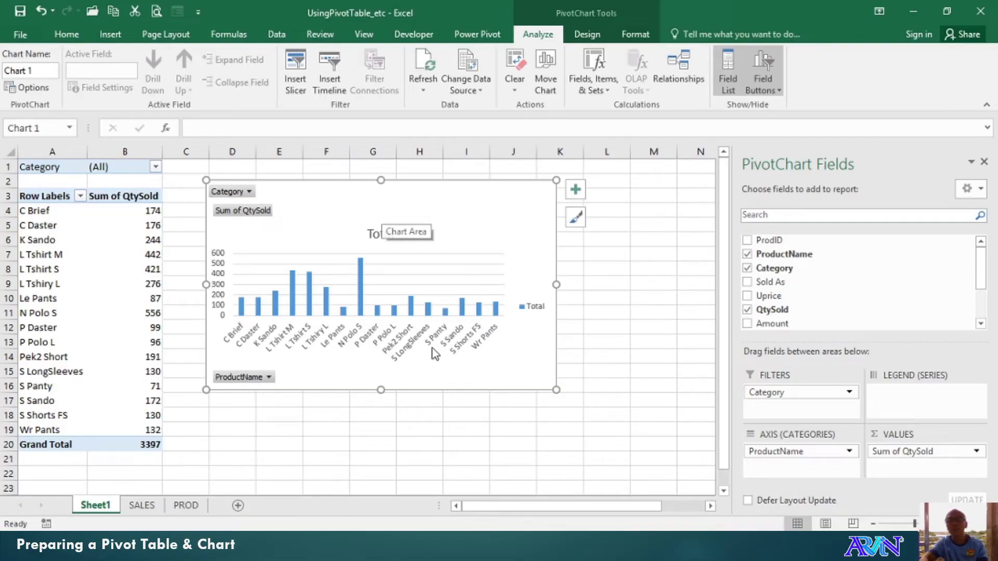
drag(555, 389, 597, 435)
mouse_move(120, 341)
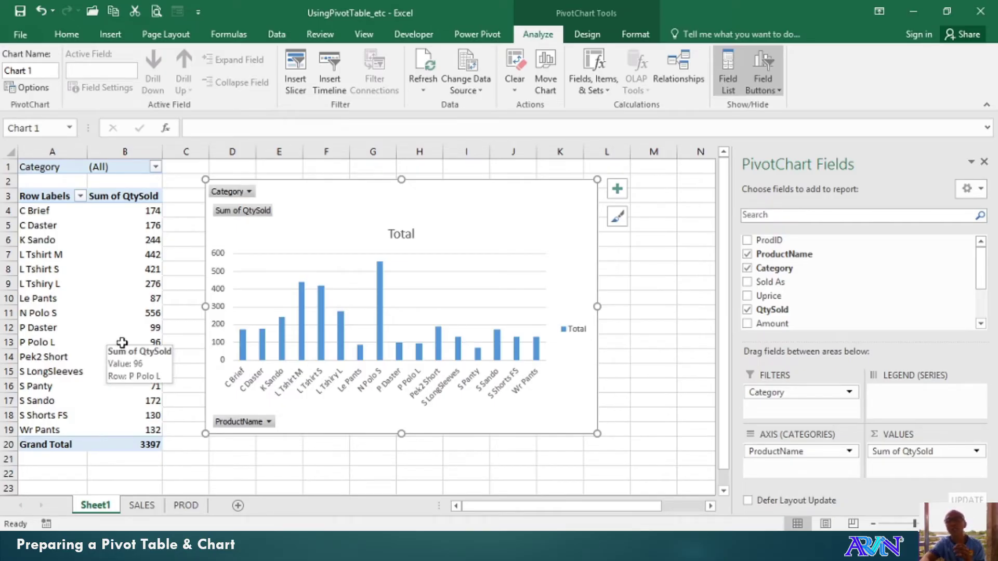
click(141, 181)
Step: Filter the pivot table and chart to the LongPants category
click(156, 169)
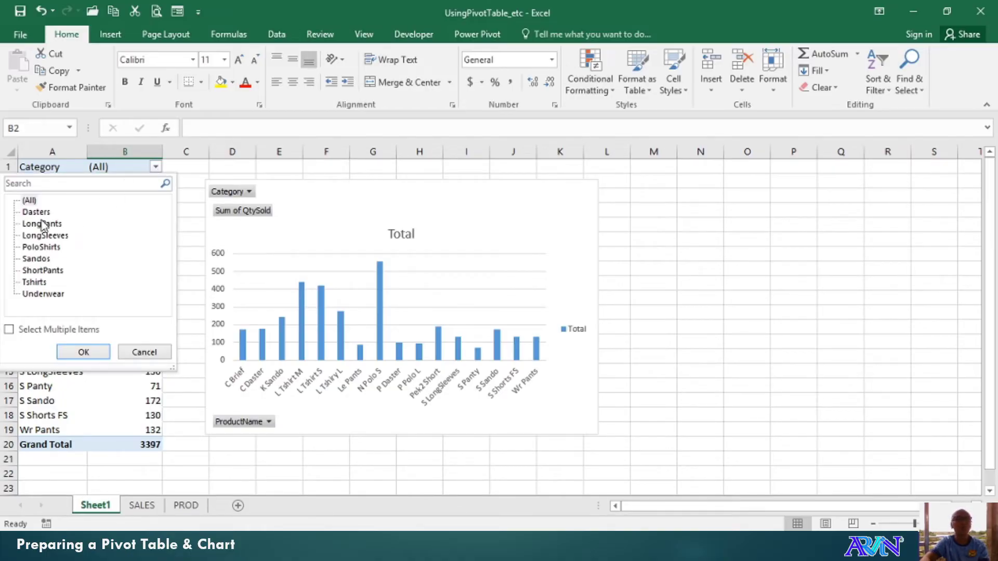
click(37, 225)
click(85, 353)
Step: Switch the Category filter to Tshirts, then choose (All) categories
click(154, 167)
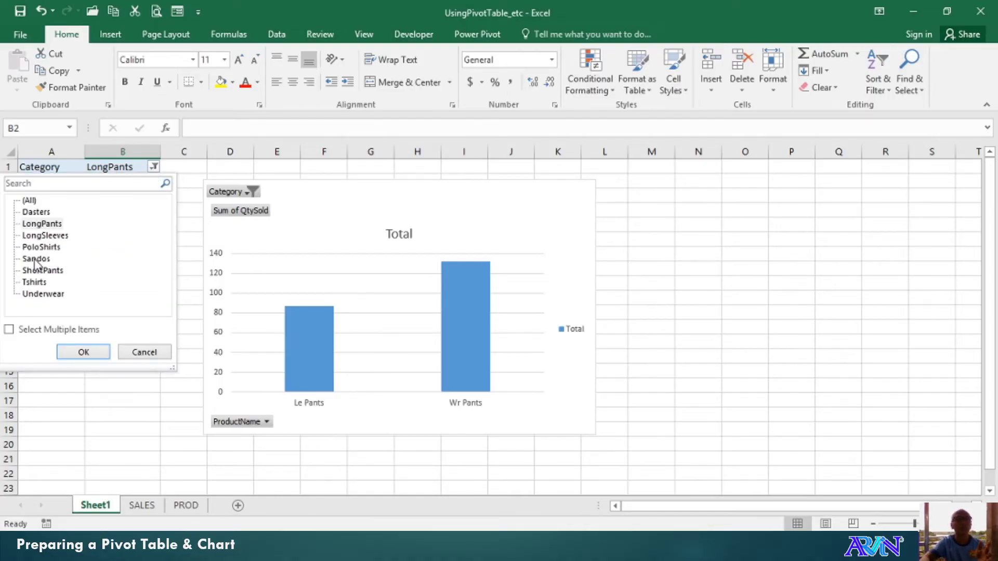
click(35, 282)
click(80, 352)
click(154, 166)
click(29, 200)
Step: Restore Category to (All), add Sold As as a filter, and limit it to R
click(85, 353)
click(372, 262)
drag(771, 285, 777, 411)
click(155, 182)
click(83, 366)
mouse_move(326, 319)
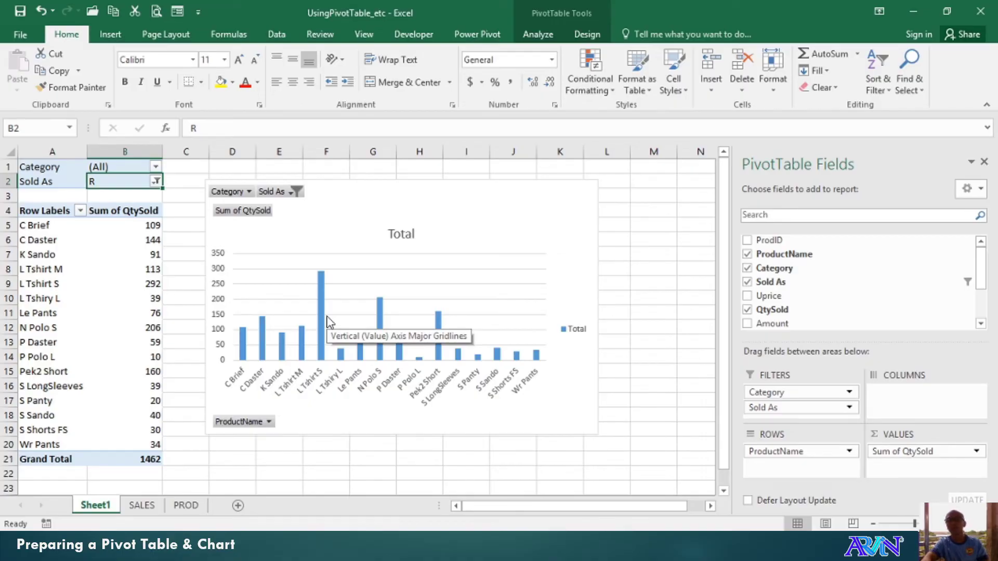
Step: Insert a PivotChart with Table2 as the range on a New Worksheet
click(110, 34)
click(508, 92)
click(639, 234)
click(510, 71)
text(Table2)
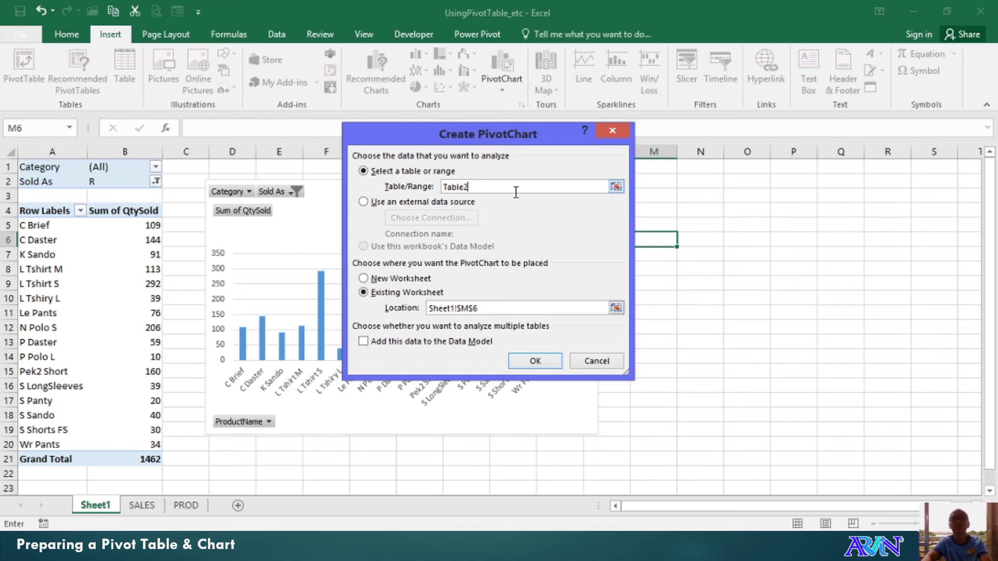
click(404, 282)
click(535, 361)
Step: Place Category on the chart axis and ACTUAL AMOUNT in Values as a sum
mouse_move(983, 279)
mouse_down()
mouse_move(983, 307)
mouse_move(984, 284)
mouse_up()
drag(782, 265, 786, 455)
drag(984, 281, 983, 304)
drag(796, 307, 907, 461)
mouse_move(523, 281)
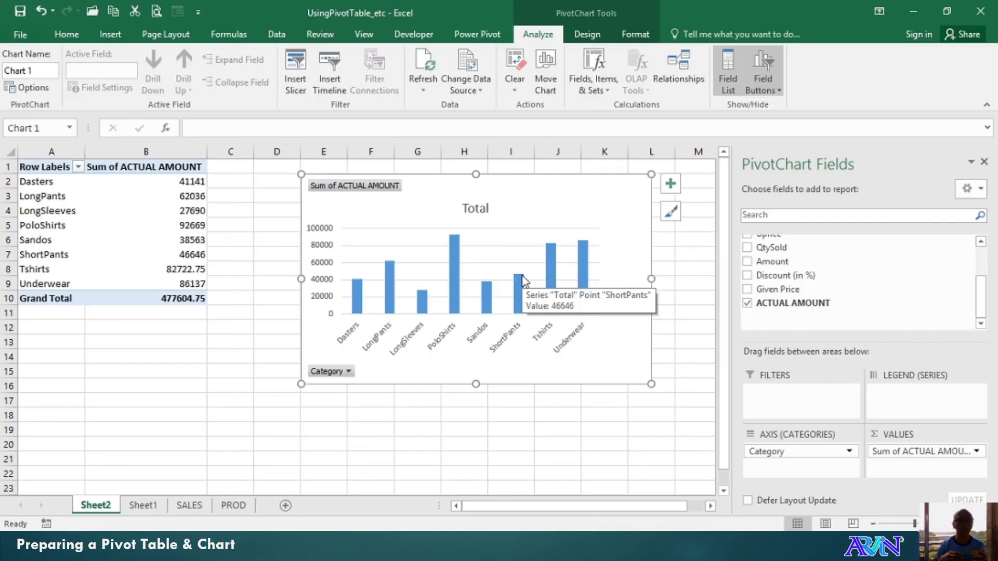
Step: Summarize the ACTUAL AMOUNT values field by Average in Value Field Settings
click(977, 451)
click(892, 435)
key(super+c)
click(435, 305)
key(alt+Tab)
click(383, 284)
click(530, 352)
key(alt+Tab)
Step: Change the ACTUAL AMOUNT summary to Count, giving 184 entries in total
click(955, 452)
click(904, 439)
click(396, 273)
click(530, 352)
click(915, 451)
click(650, 444)
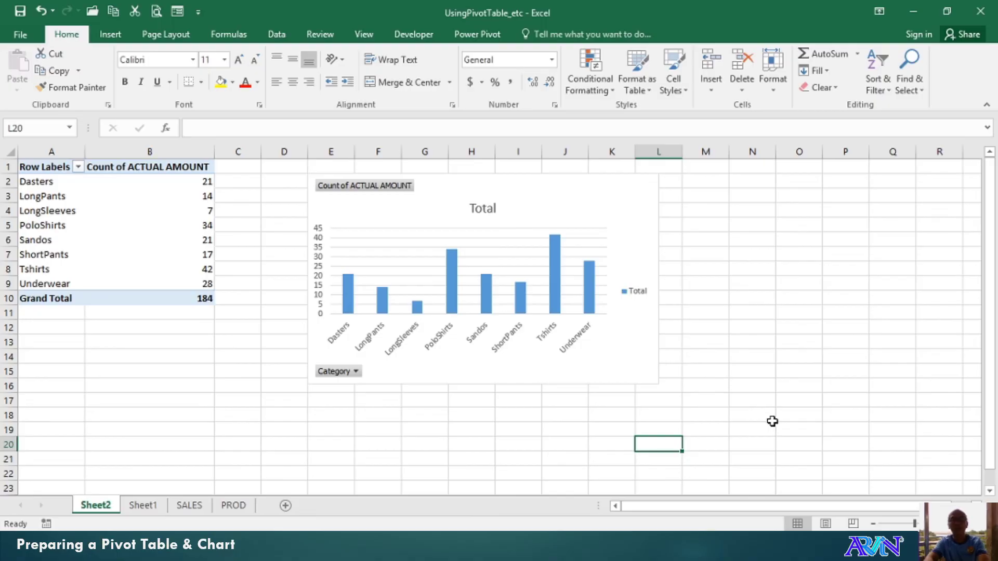